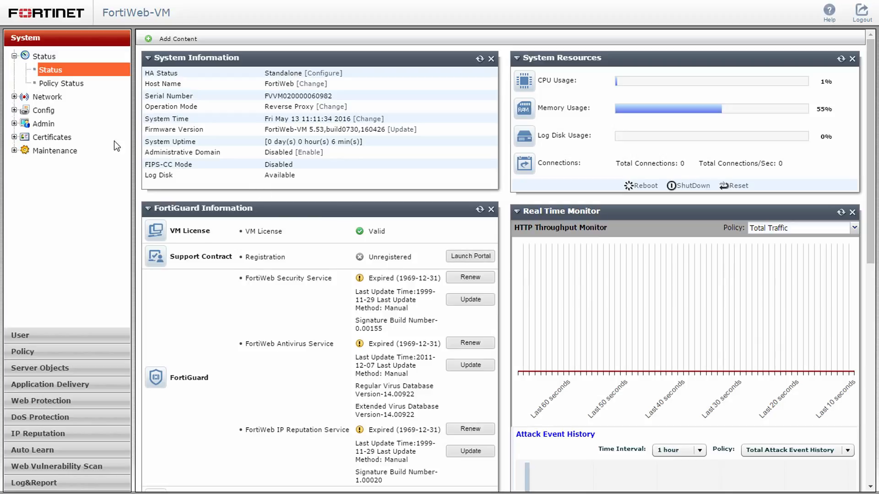
Change the admin account's password, entering and confirming the new password.
{"action": "left_click", "coordinate": [34, 126]}
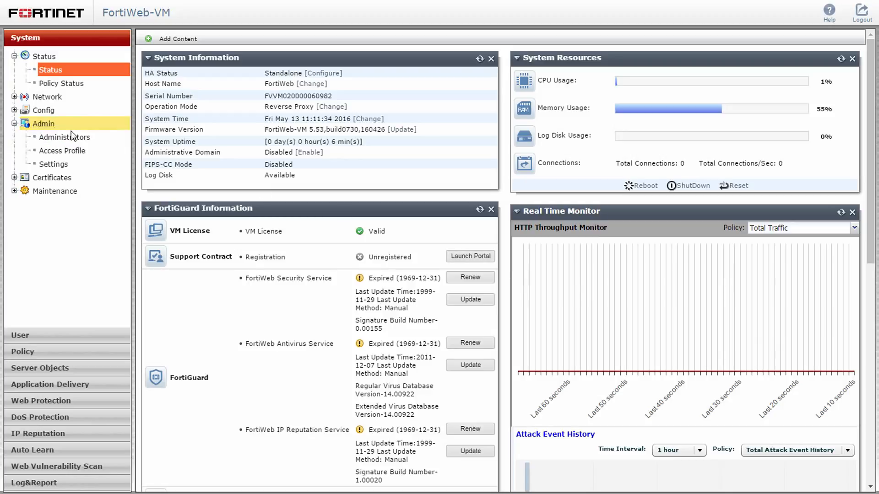
{"action": "left_click", "coordinate": [93, 139]}
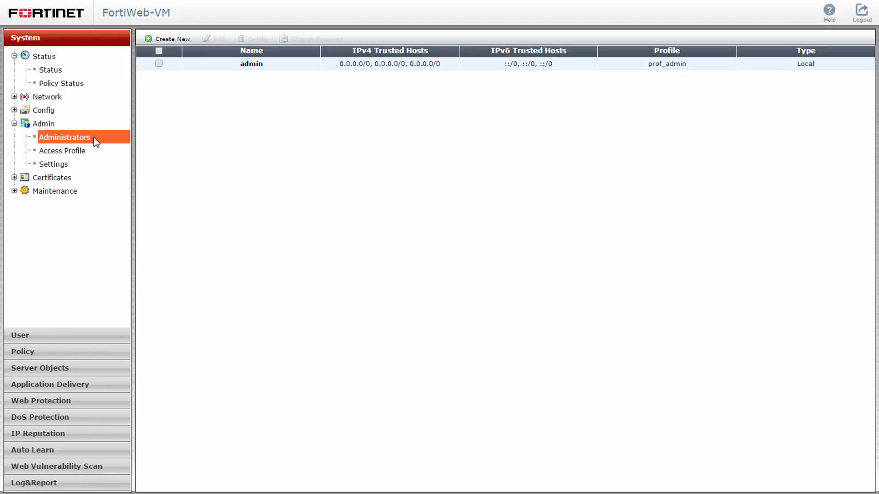
{"action": "left_click", "coordinate": [216, 63]}
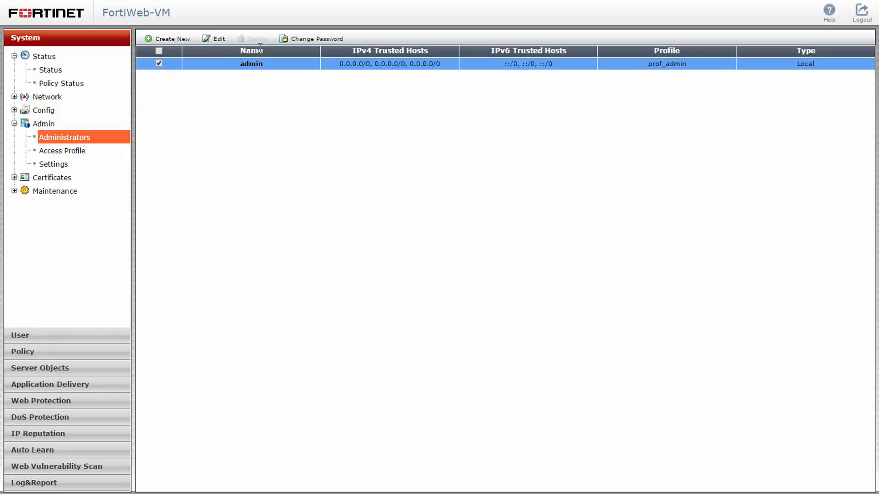
{"action": "left_click", "coordinate": [309, 39]}
{"action": "left_click", "coordinate": [254, 74]}
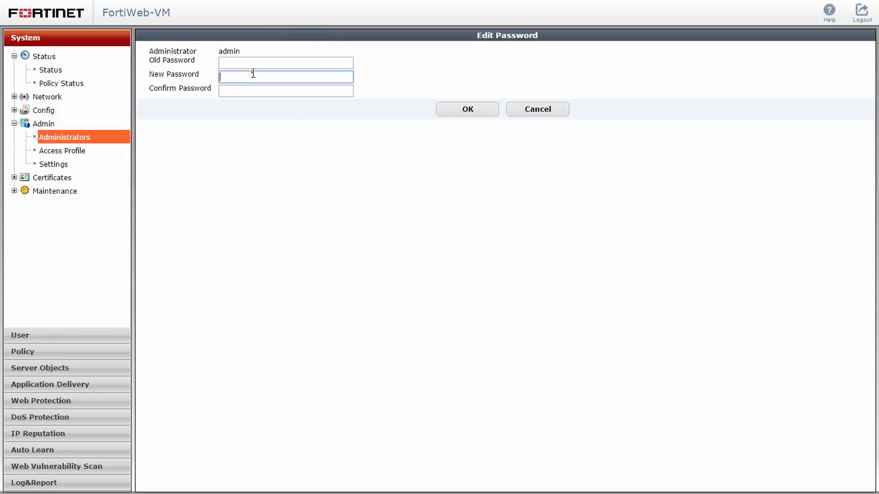
{"action": "type", "text": "********"}
{"action": "left_click", "coordinate": [225, 92]}
{"action": "type", "text": "********"}
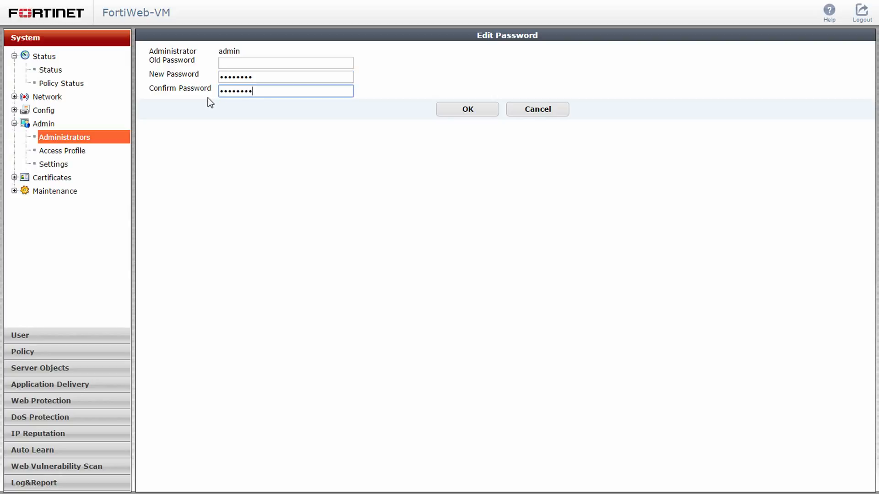
{"action": "left_click", "coordinate": [439, 110]}
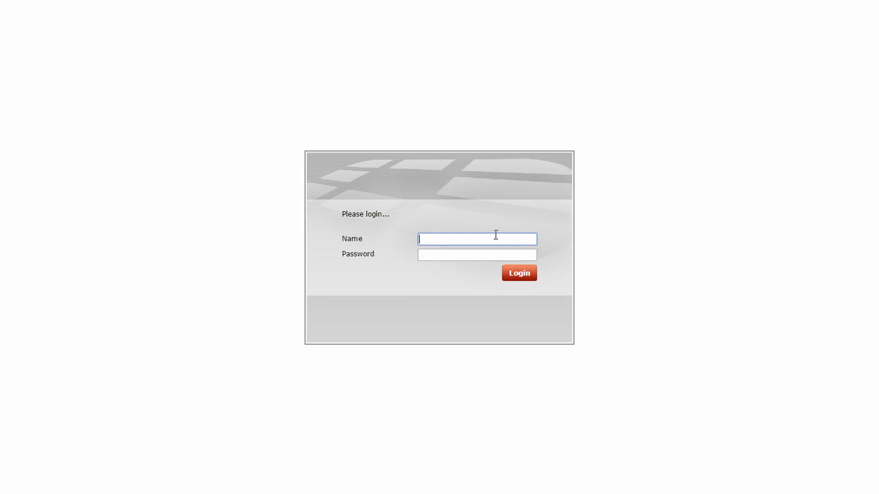
Log back in as admin with the new password to reach the dashboard.
{"action": "left_click", "coordinate": [502, 240]}
{"action": "type", "text": "admin"}
{"action": "left_click", "coordinate": [517, 254]}
{"action": "type", "text": "********"}
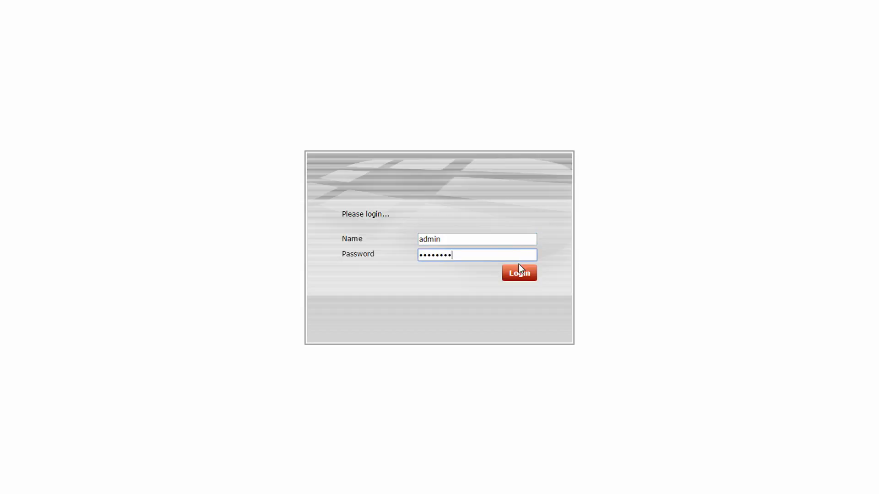
{"action": "left_click", "coordinate": [523, 274]}
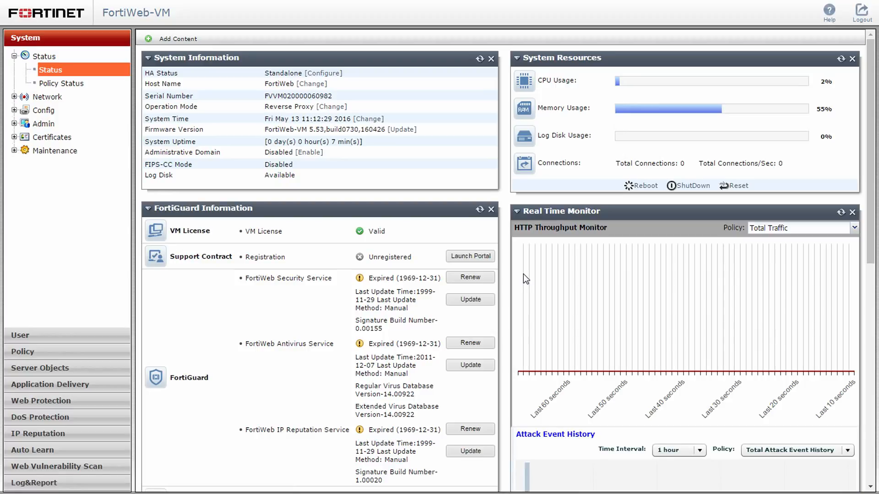
Select the device serial number, then expand the Network node in the System tree.
{"action": "double_click", "coordinate": [318, 96]}
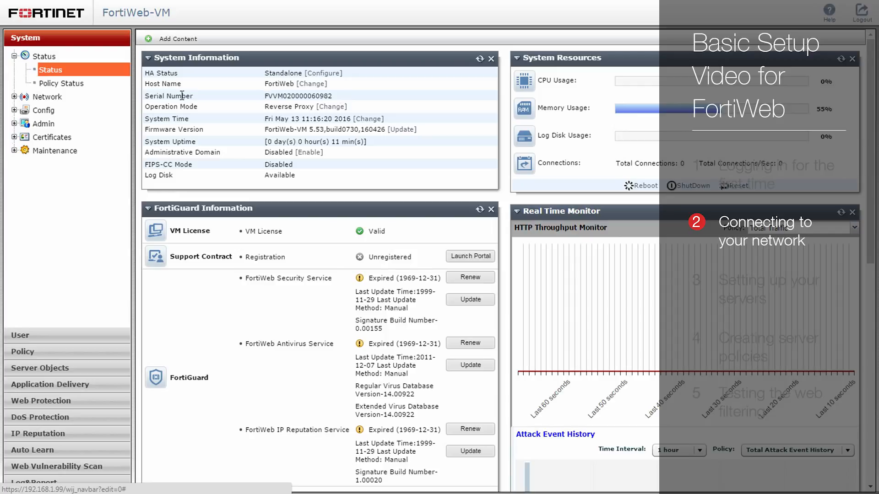
{"action": "left_click", "coordinate": [61, 96]}
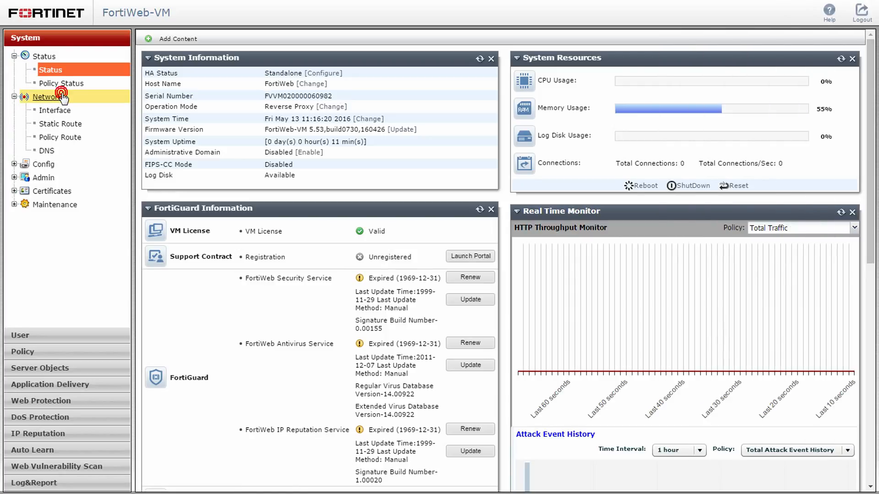
Set port2's IPv4/Netmask to 10.0.1.2/24 with PING administrative access enabled.
{"action": "left_click", "coordinate": [93, 113]}
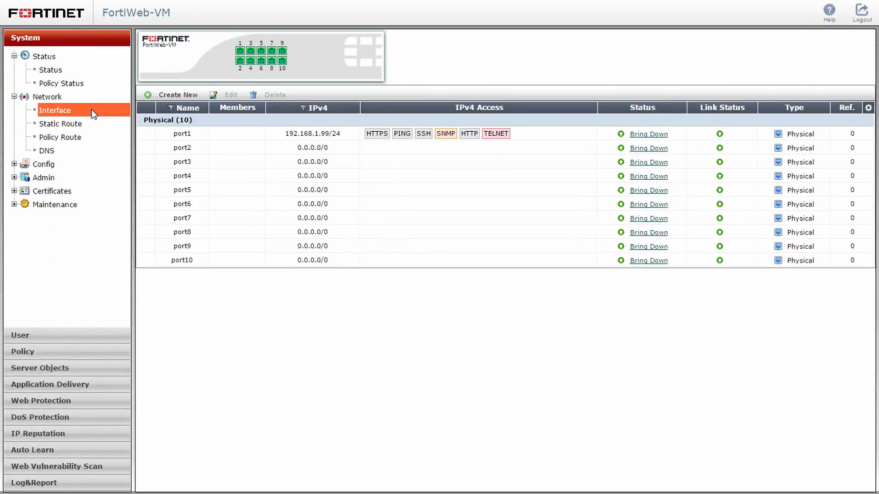
{"action": "left_click", "coordinate": [210, 146]}
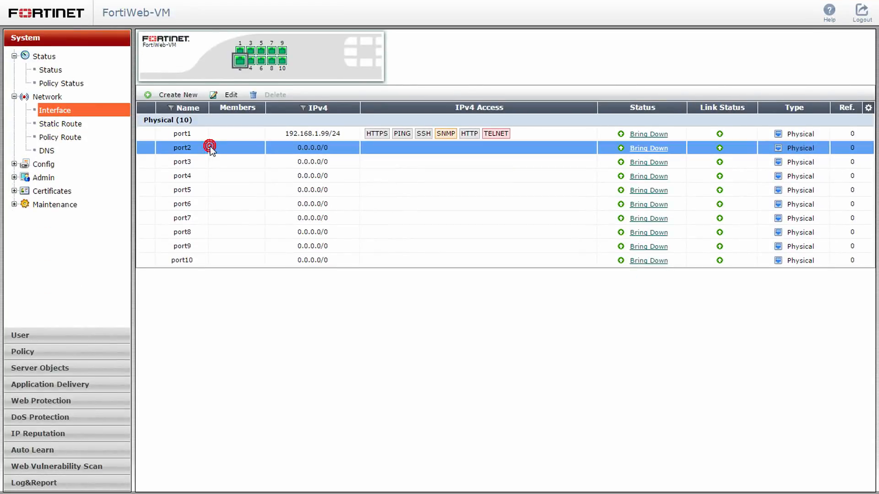
{"action": "left_click", "coordinate": [229, 96]}
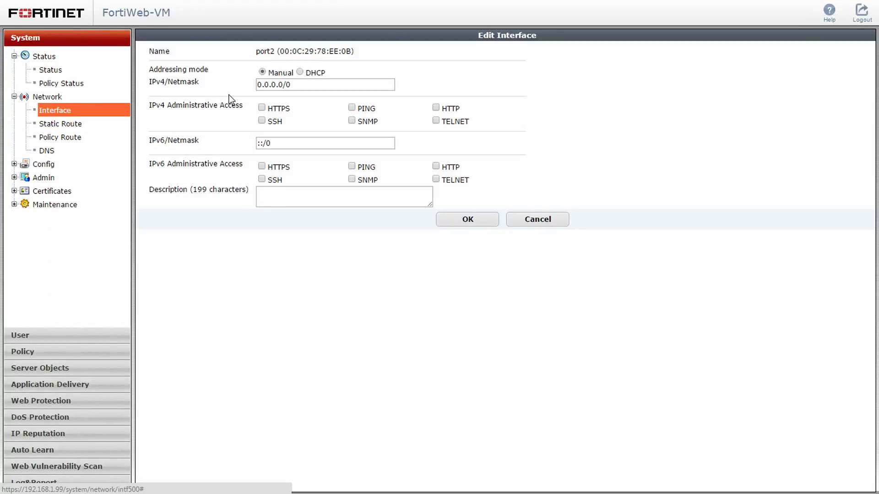
{"action": "left_click_drag", "start_coordinate": [292, 85], "coordinate": [255, 88]}
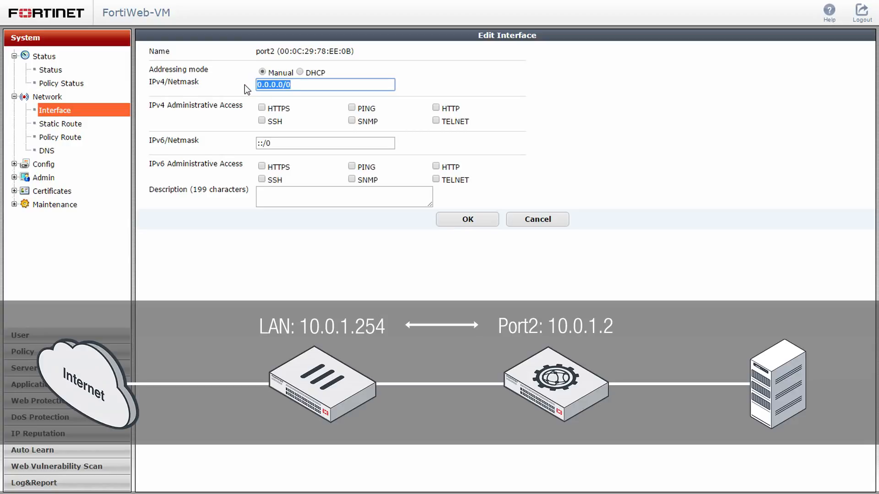
{"action": "type", "text": "10.0.1.2/24"}
{"action": "left_click", "coordinate": [351, 108]}
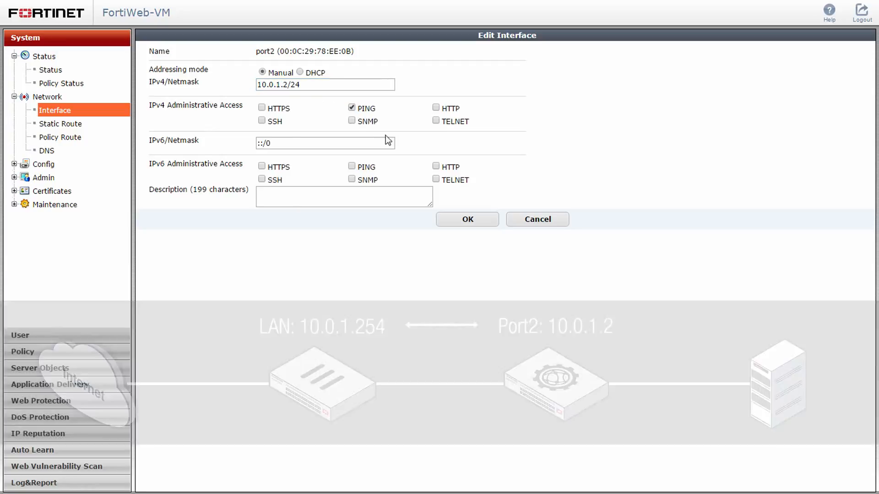
{"action": "left_click", "coordinate": [484, 221]}
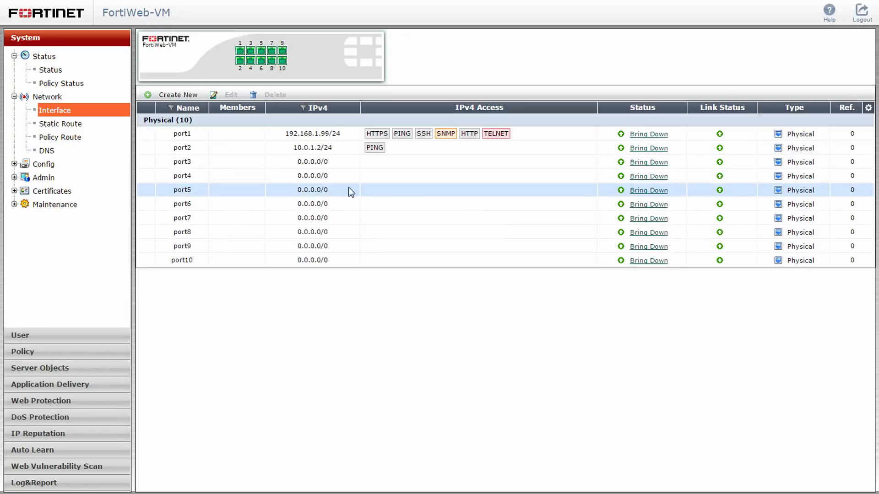
Set port3 to 172.16.1.2/24 with PING enabled, then open the static route list.
{"action": "left_click", "coordinate": [202, 162]}
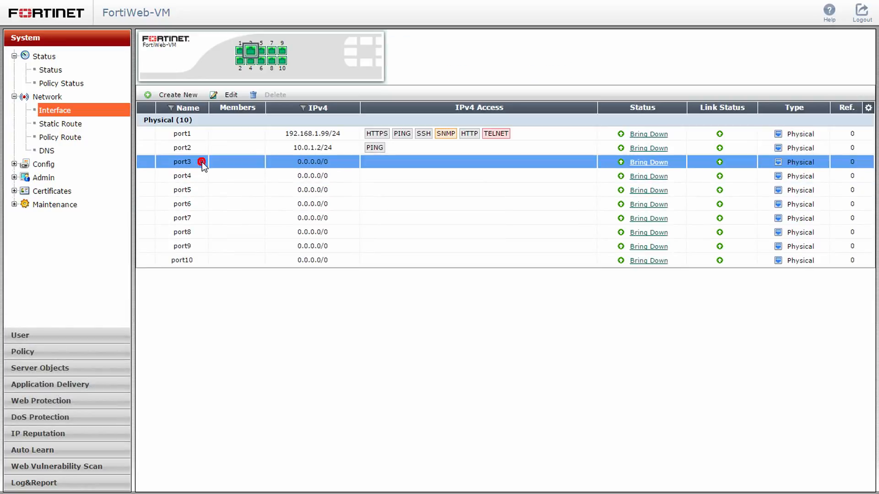
{"action": "left_click", "coordinate": [235, 97]}
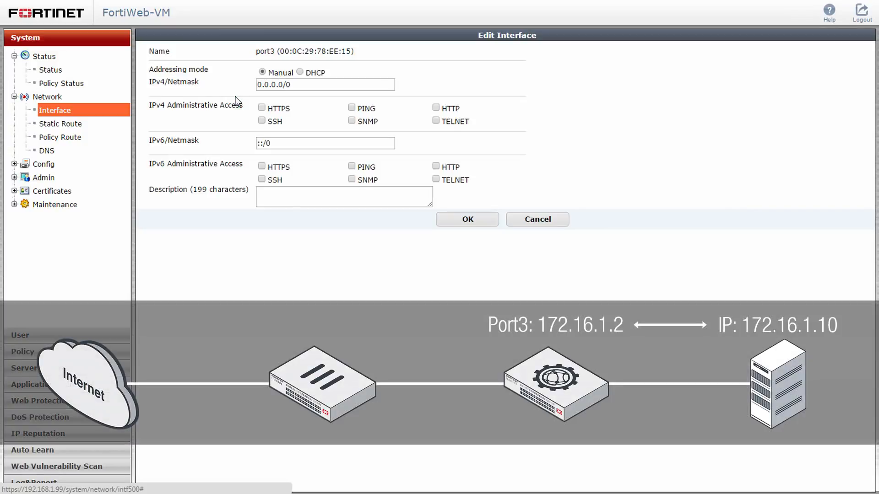
{"action": "left_click_drag", "start_coordinate": [293, 85], "coordinate": [250, 85]}
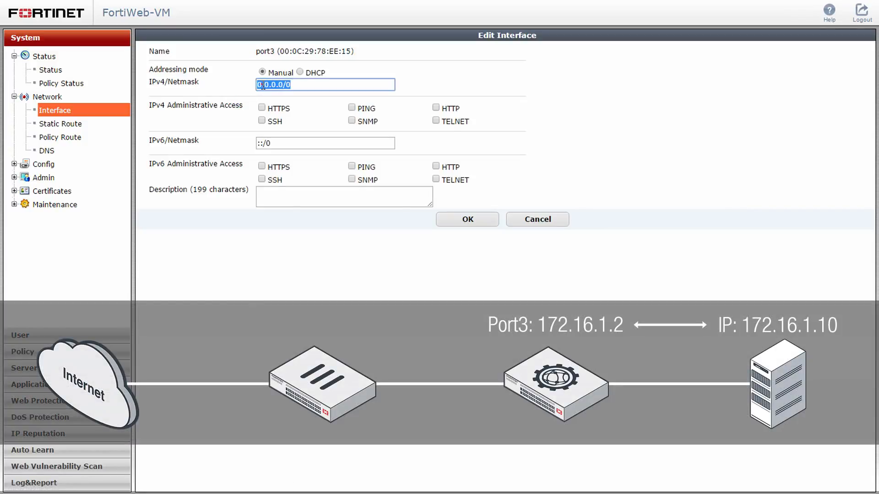
{"action": "type", "text": "172.16.1.2/24"}
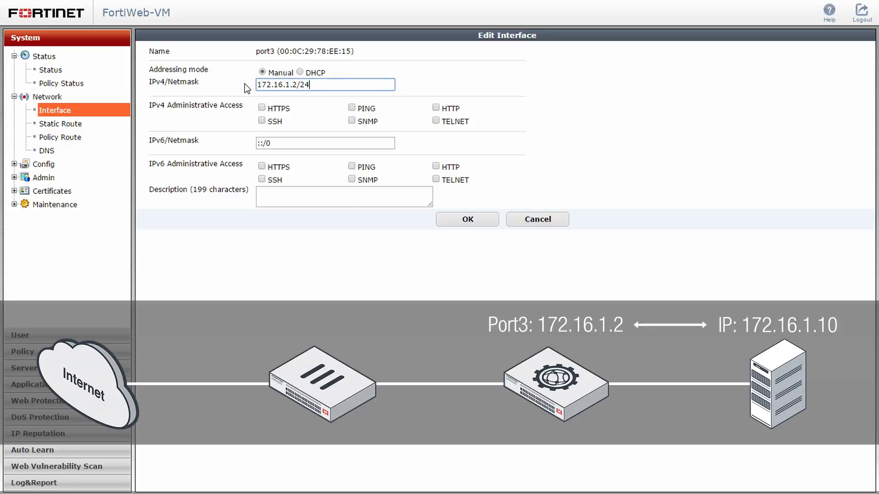
{"action": "left_click", "coordinate": [351, 108]}
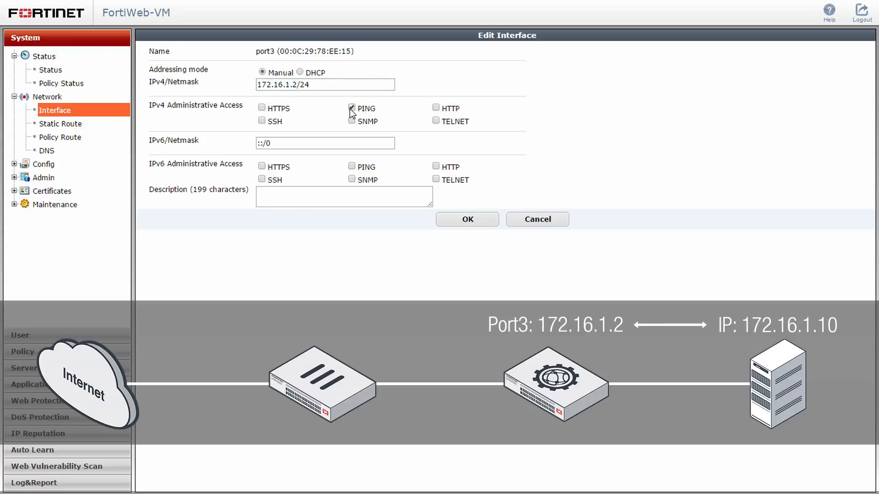
{"action": "left_click", "coordinate": [485, 223]}
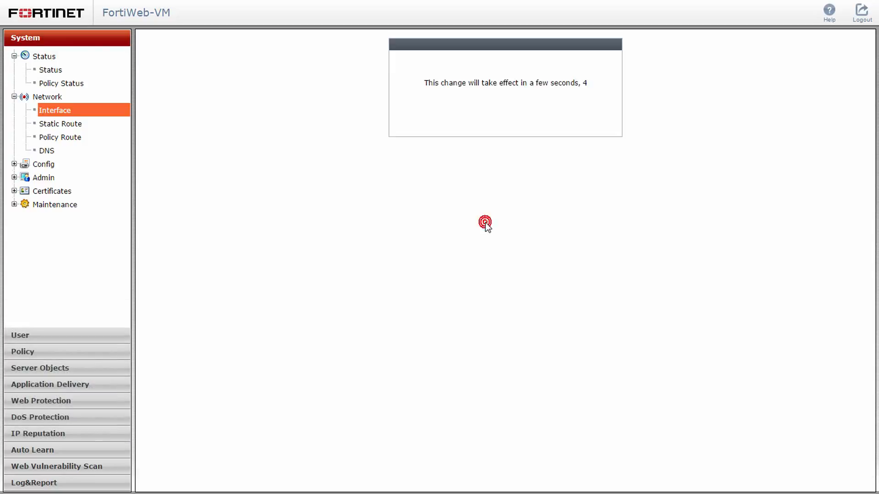
{"action": "left_click", "coordinate": [91, 122]}
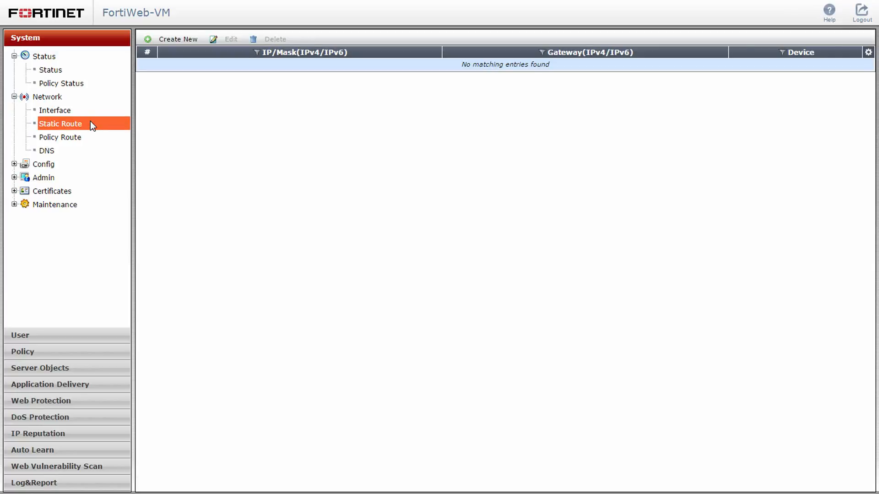
Create static route 0.0.0.0/0 via gateway 10.0.1.254 out through port2.
{"action": "left_click", "coordinate": [179, 39]}
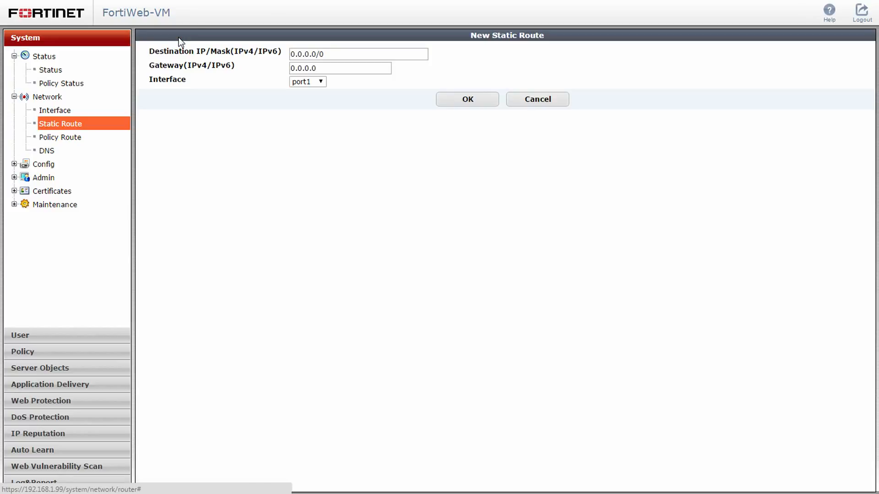
{"action": "double_click", "coordinate": [296, 68]}
{"action": "type", "text": "10.0"}
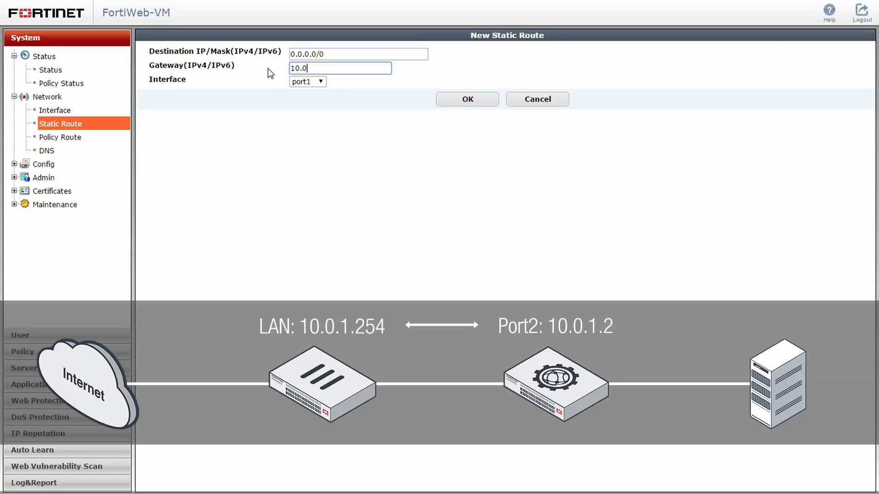
{"action": "type", "text": ".1.254"}
{"action": "left_click", "coordinate": [312, 83]}
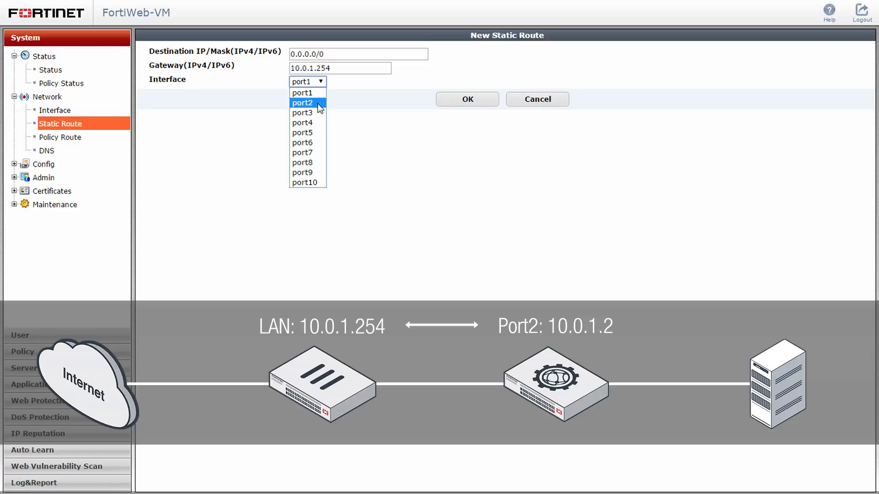
{"action": "left_click", "coordinate": [317, 104]}
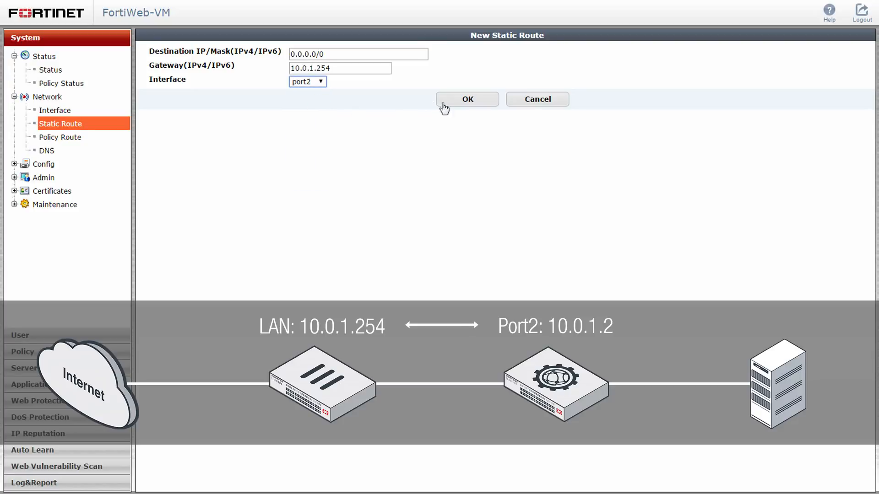
{"action": "left_click", "coordinate": [492, 105]}
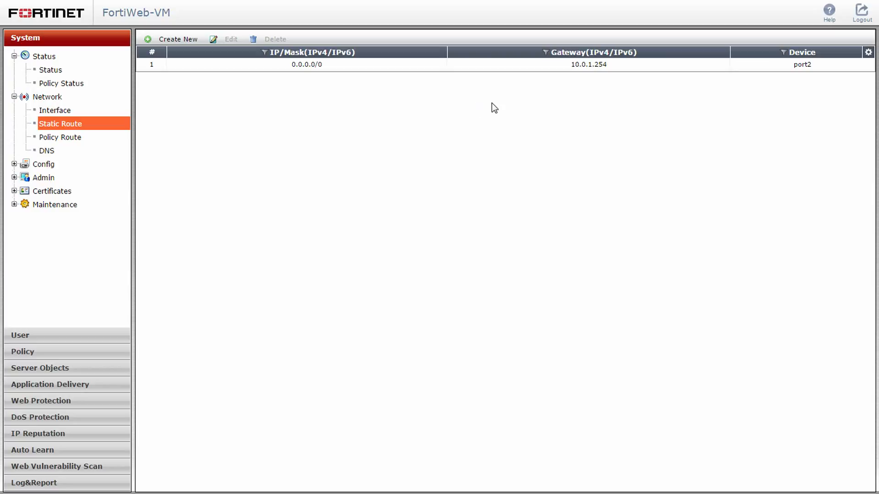
{"action": "left_click", "coordinate": [54, 152]}
Apply DNS servers 208.91.112.53 and 208.91.112.52, then go to the FortiGuard update settings.
{"action": "double_click", "coordinate": [309, 56]}
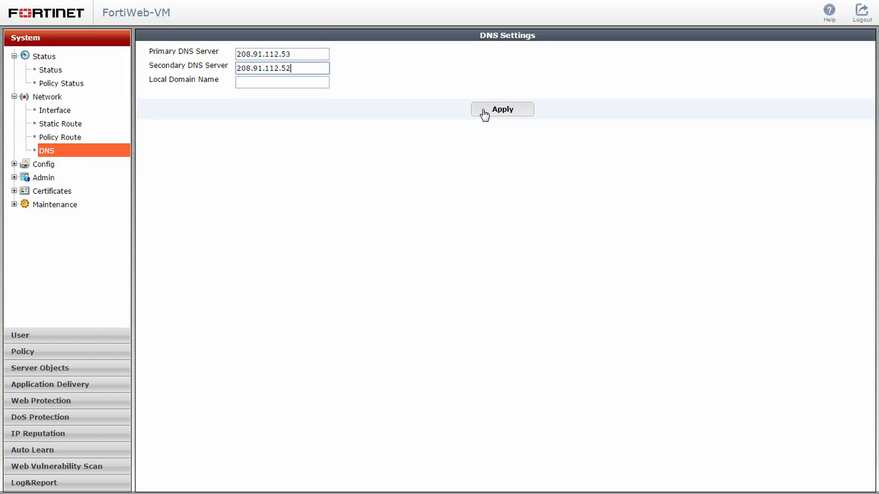
{"action": "left_click", "coordinate": [485, 112]}
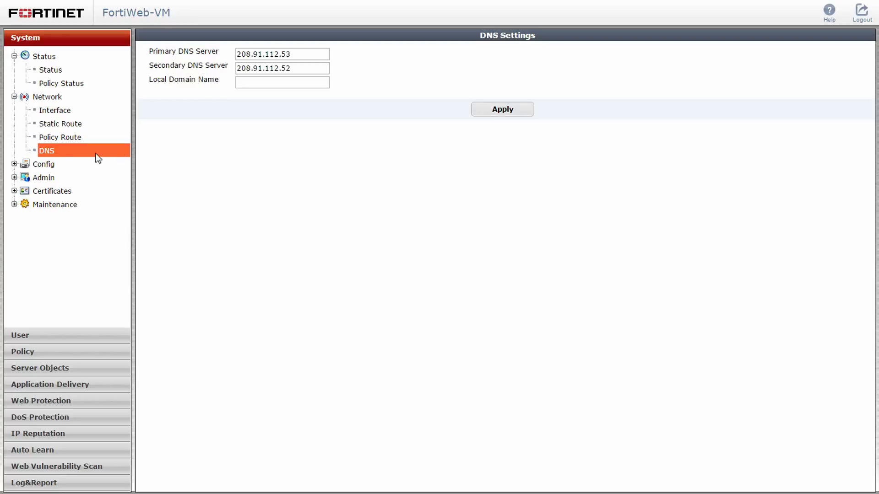
{"action": "left_click", "coordinate": [55, 164]}
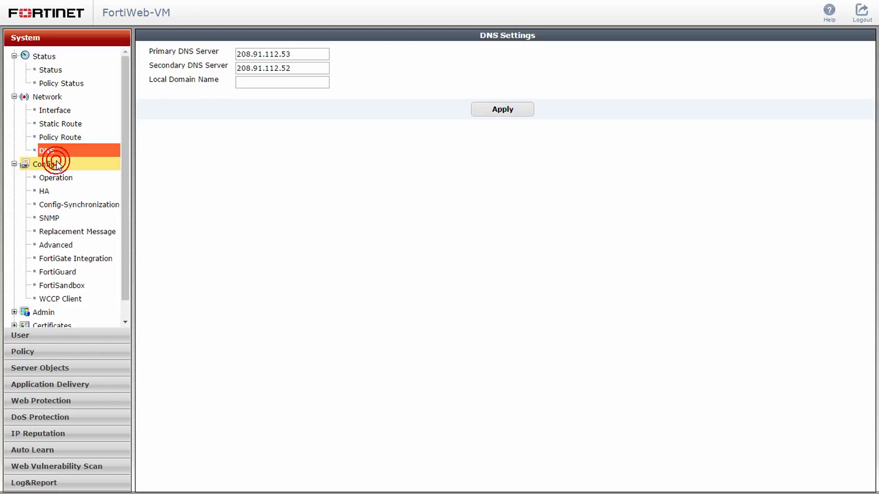
{"action": "left_click", "coordinate": [91, 272]}
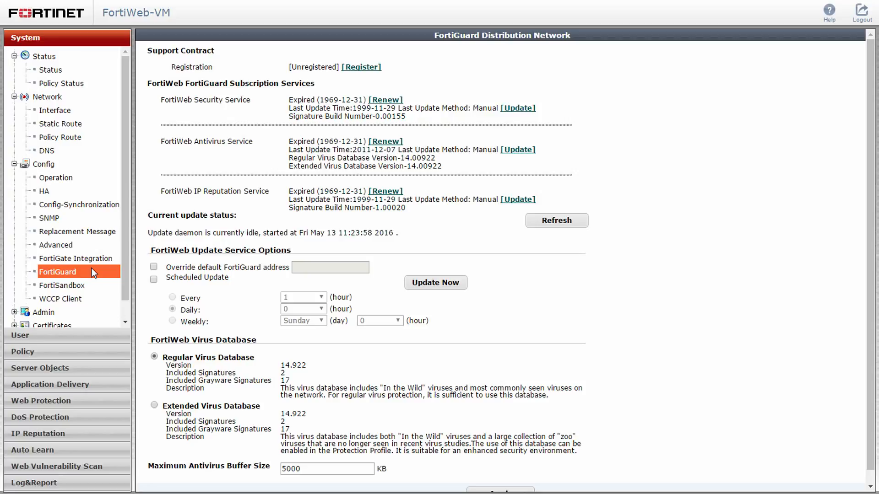
Enable daily scheduled FortiGuard updates and apply the schedule.
{"action": "left_click", "coordinate": [154, 280]}
{"action": "scroll", "coordinate": [448, 407], "scroll_direction": "down", "scroll_amount": 1}
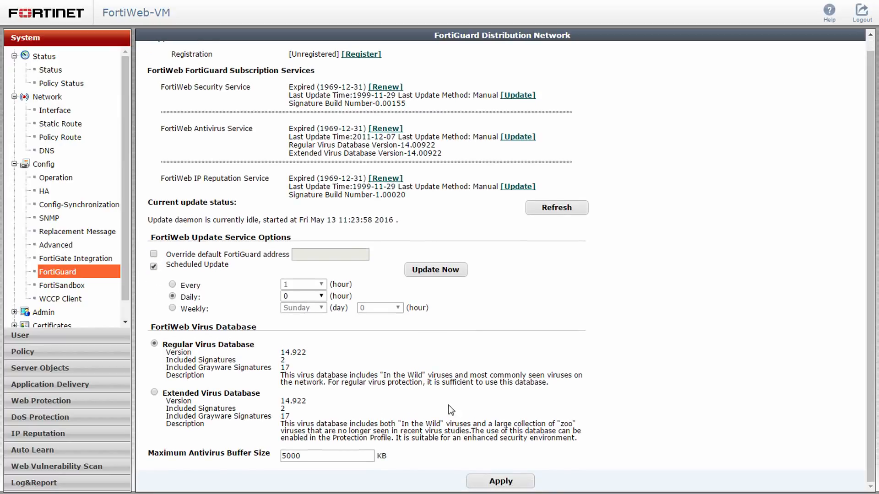
{"action": "left_click", "coordinate": [481, 483]}
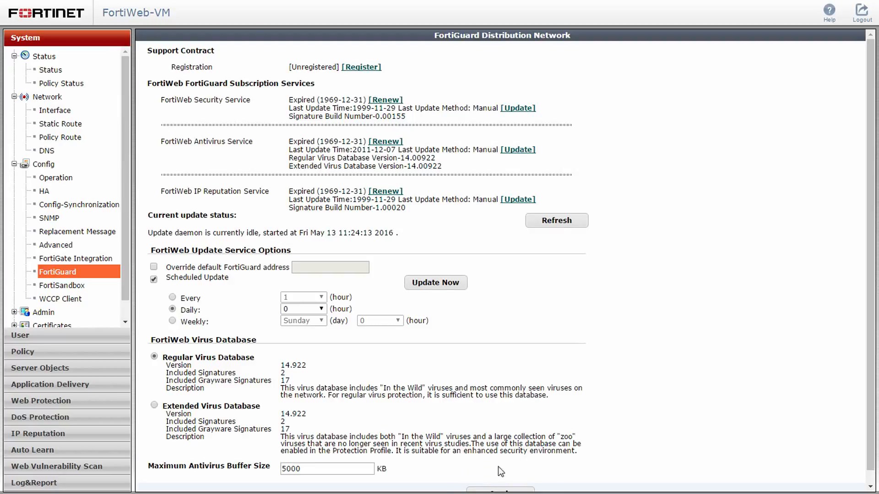
Run a FortiGuard update now, check the update status, then reach the server pool list.
{"action": "left_click", "coordinate": [452, 284]}
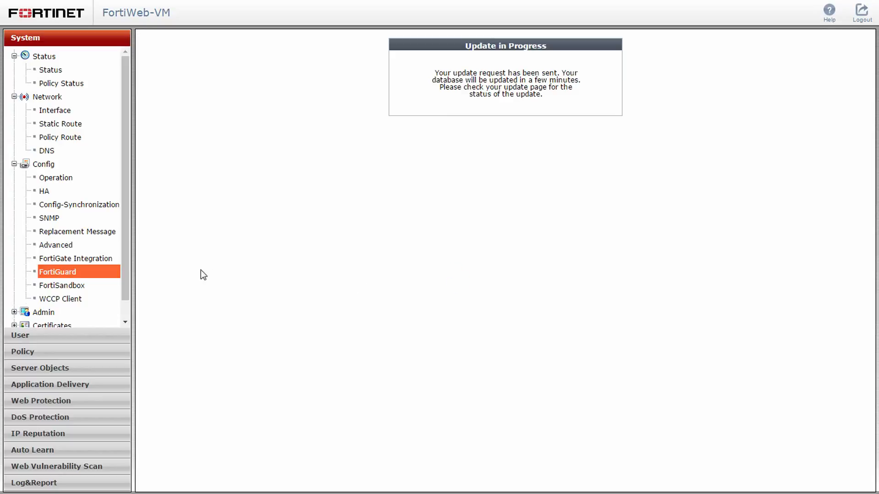
{"action": "left_click", "coordinate": [100, 269]}
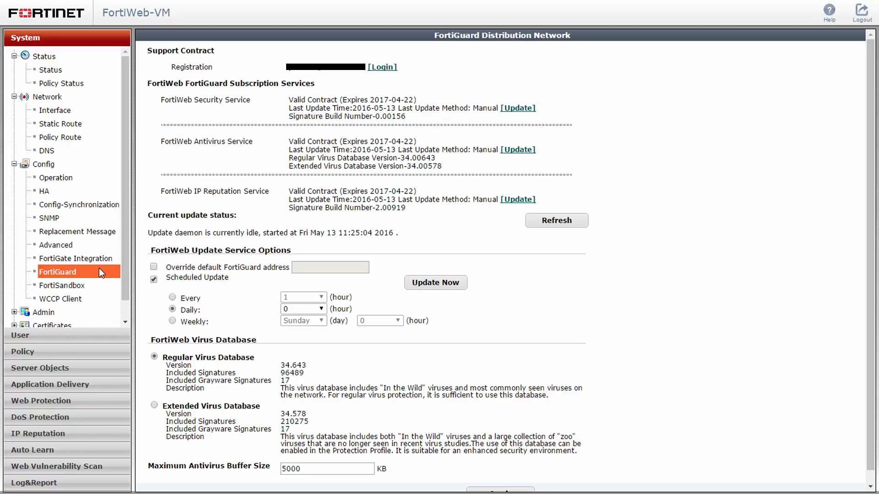
{"action": "left_click", "coordinate": [63, 73]}
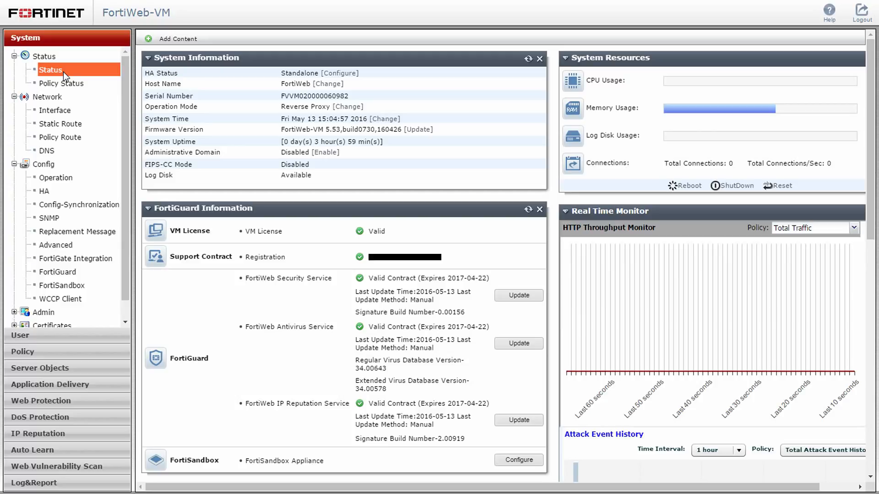
{"action": "left_click", "coordinate": [103, 368]}
{"action": "left_click", "coordinate": [96, 132]}
Create a reverse-proxy server pool named Web_Server_Pool.
{"action": "left_click", "coordinate": [181, 38]}
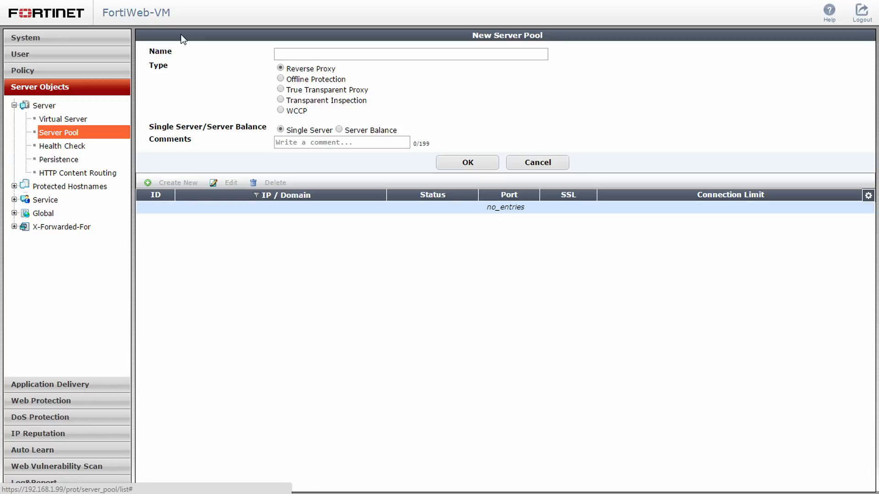
{"action": "left_click", "coordinate": [278, 54]}
{"action": "type", "text": "Web_S"}
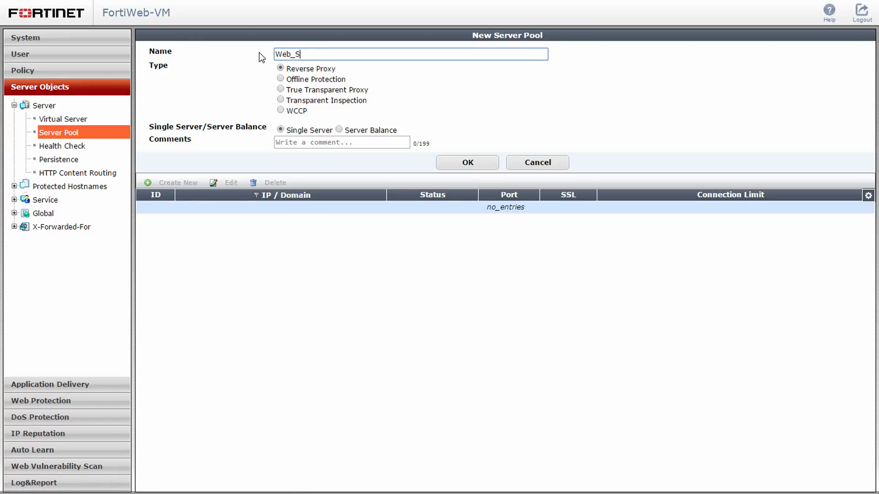
{"action": "type", "text": "erver_Pool"}
{"action": "left_click", "coordinate": [449, 164]}
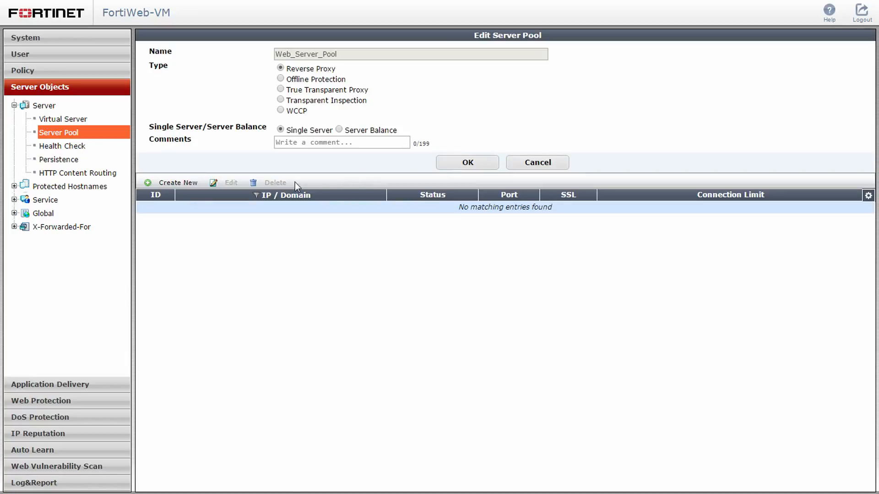
Add backend server 172.16.1.10 on port 80 to Web_Server_Pool, then view virtual servers.
{"action": "left_click", "coordinate": [185, 182]}
{"action": "left_click", "coordinate": [258, 87]}
{"action": "double_click", "coordinate": [258, 87]}
{"action": "type", "text": "172.16.1.10"}
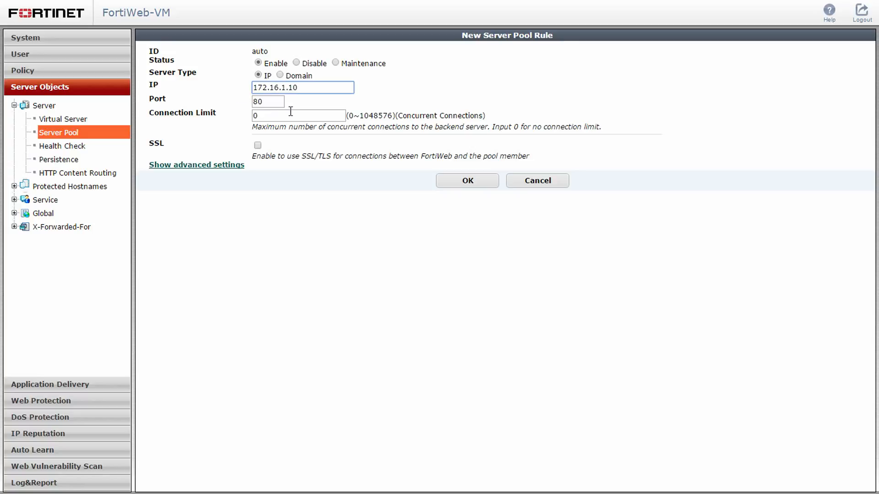
{"action": "left_click", "coordinate": [452, 185]}
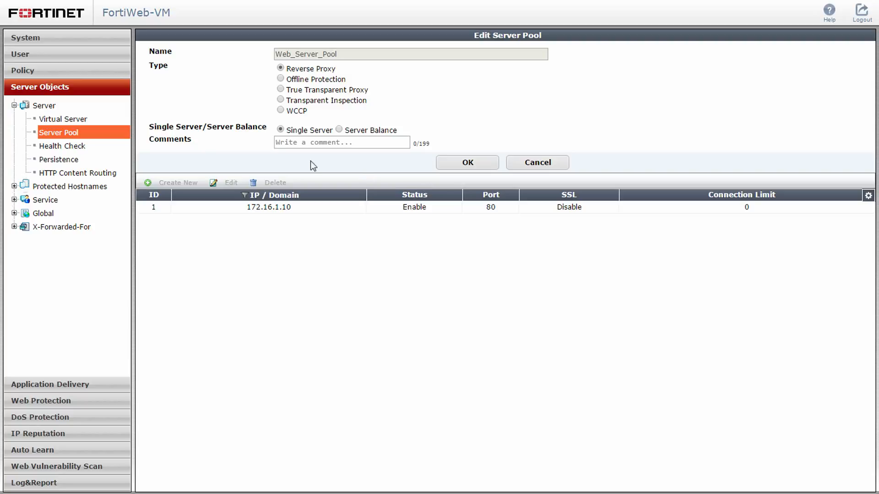
{"action": "left_click", "coordinate": [98, 118]}
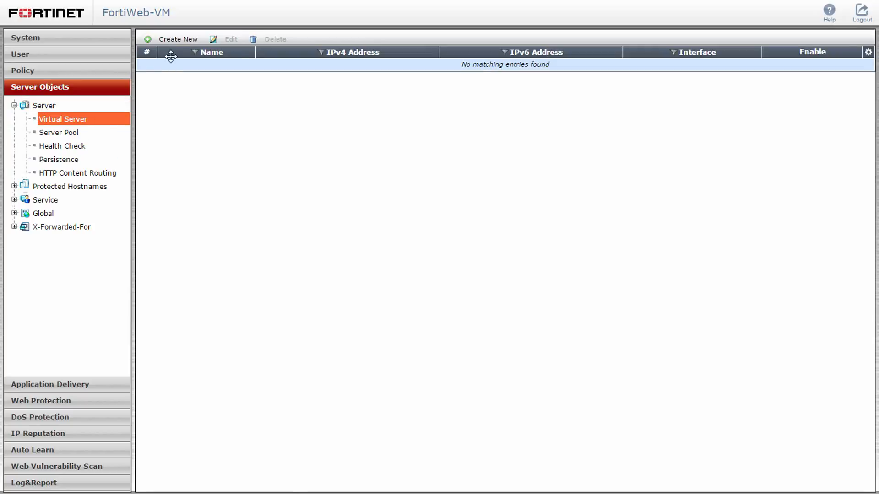
Create virtual server Virtual_Web_Server with IPv4 10.0.1.1/24 on port2.
{"action": "left_click", "coordinate": [181, 43]}
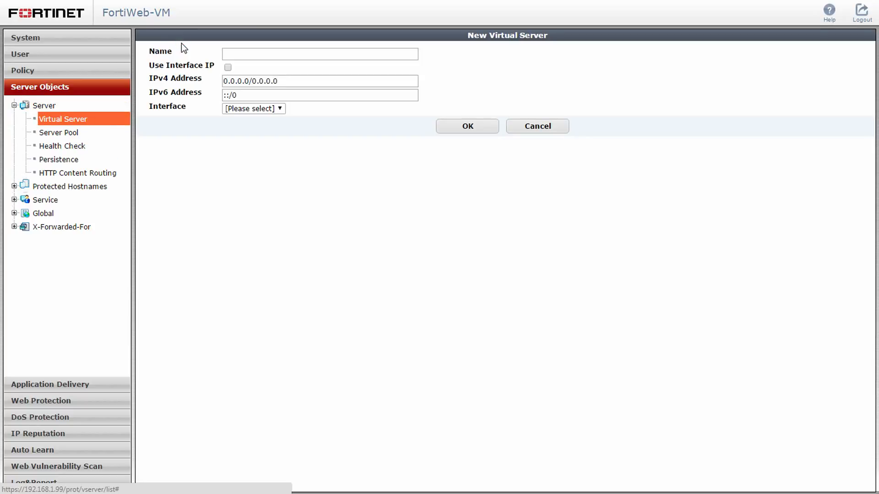
{"action": "left_click", "coordinate": [226, 55]}
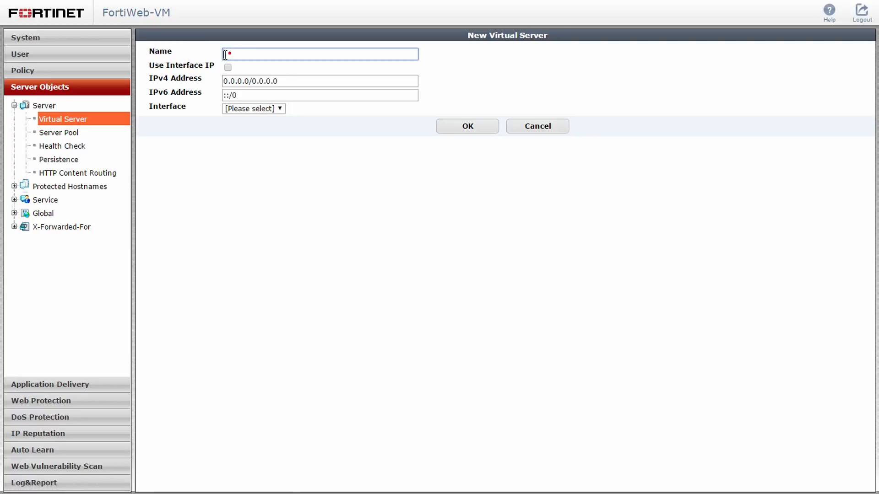
{"action": "type", "text": "Virtual_Web_Server"}
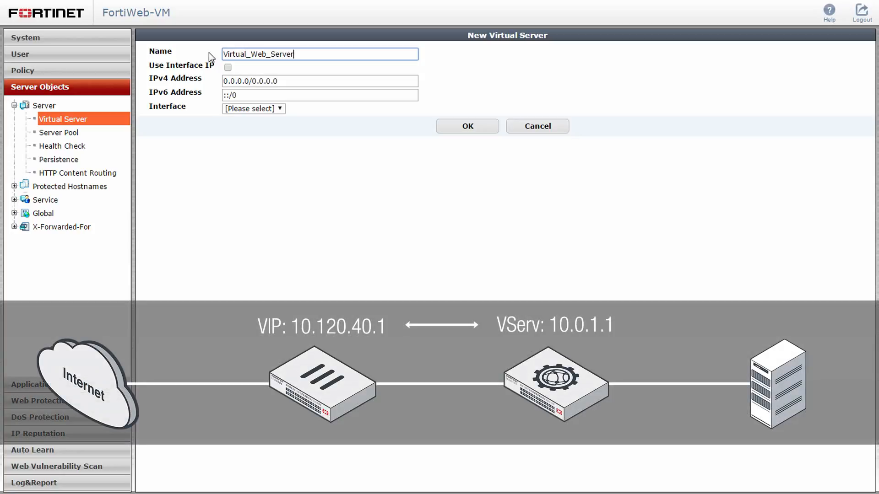
{"action": "triple_click", "coordinate": [231, 81]}
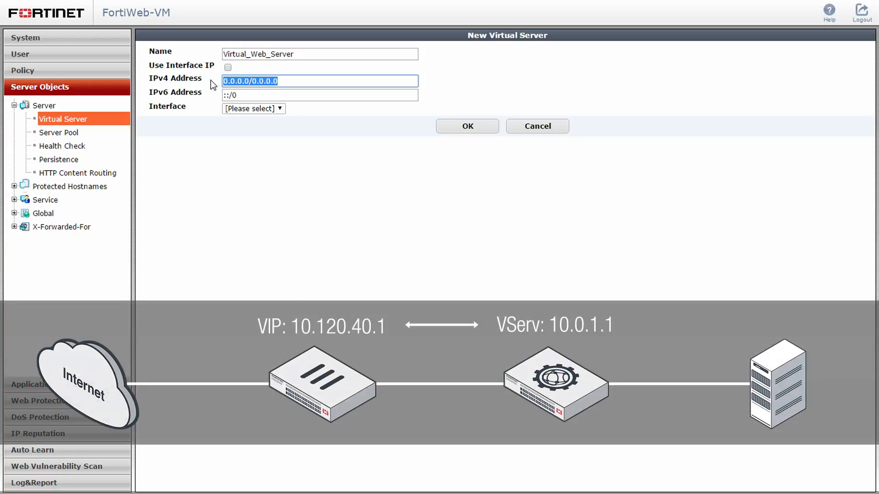
{"action": "type", "text": "10.0"}
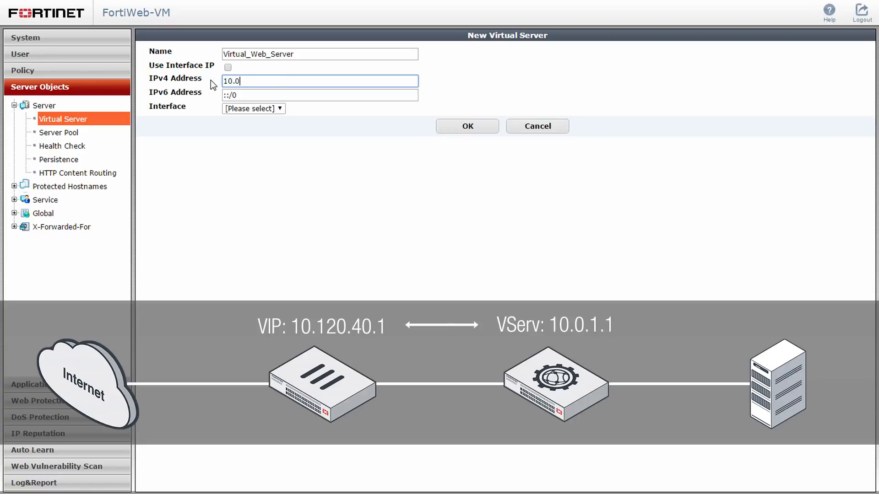
{"action": "type", "text": ".1.1/24"}
{"action": "left_click", "coordinate": [249, 108]}
{"action": "left_click", "coordinate": [261, 140]}
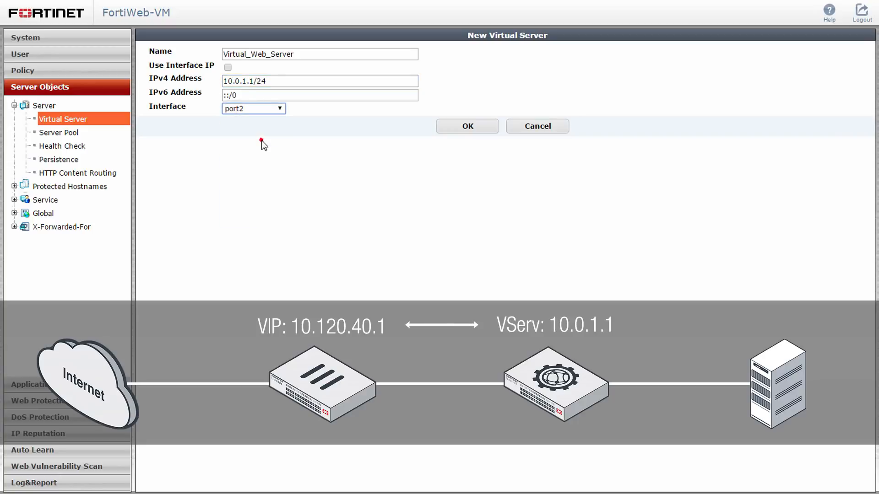
{"action": "left_click", "coordinate": [448, 129]}
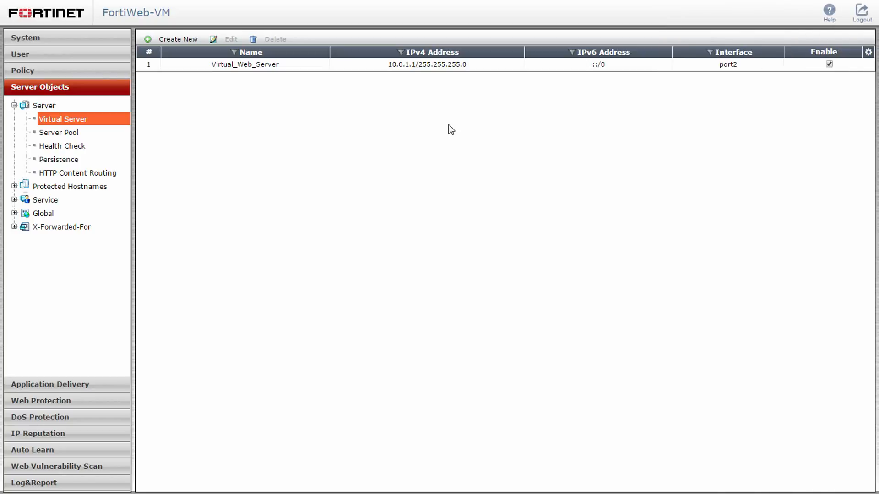
{"action": "left_click", "coordinate": [106, 72]}
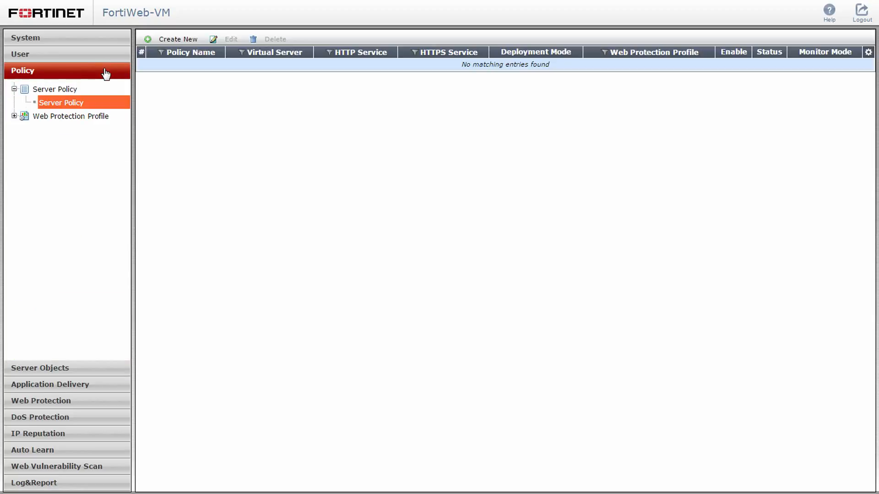
Start server policy Web_Server_Policy using virtual server Virtual_Web_Server.
{"action": "left_click", "coordinate": [98, 102]}
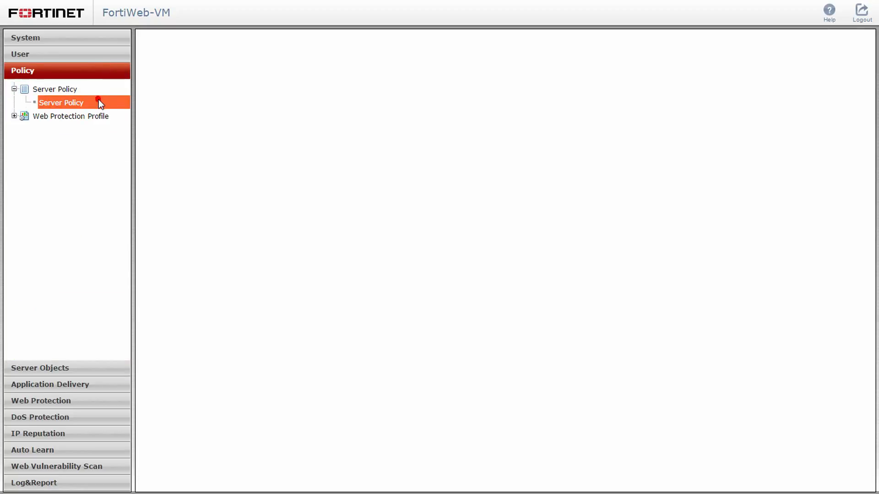
{"action": "left_click", "coordinate": [176, 38]}
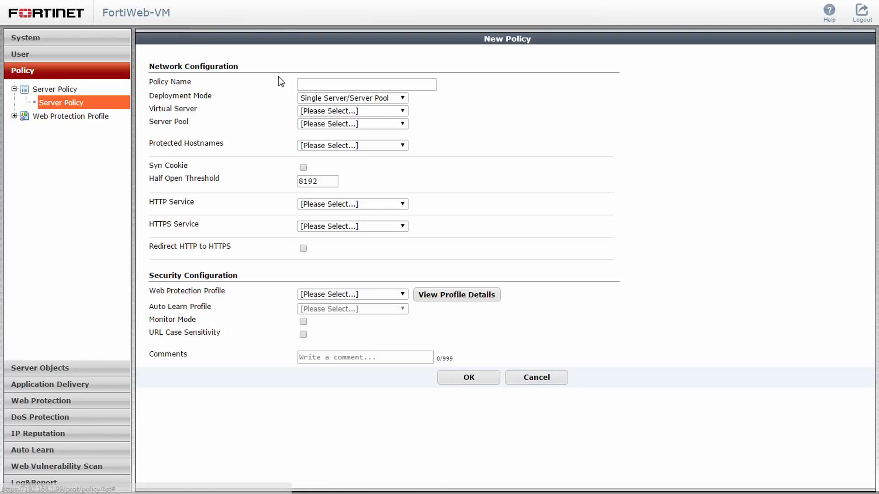
{"action": "left_click", "coordinate": [305, 84]}
{"action": "type", "text": "Web_S"}
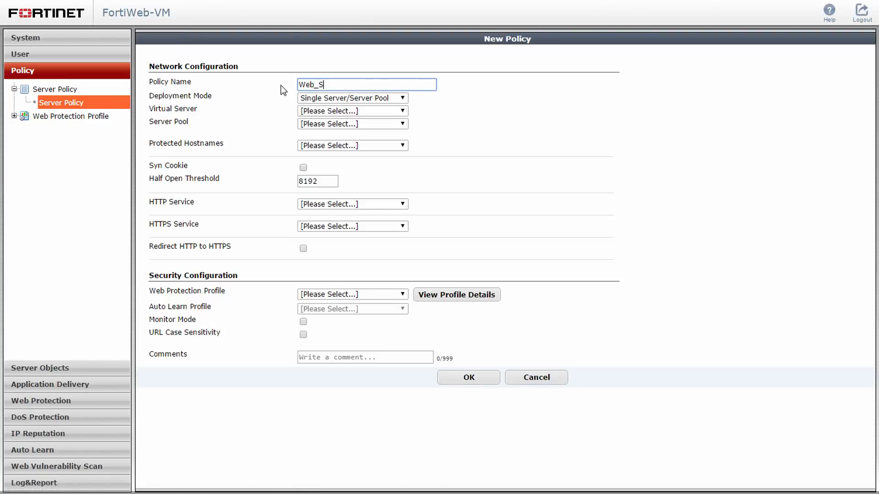
{"action": "type", "text": "erver_Policy"}
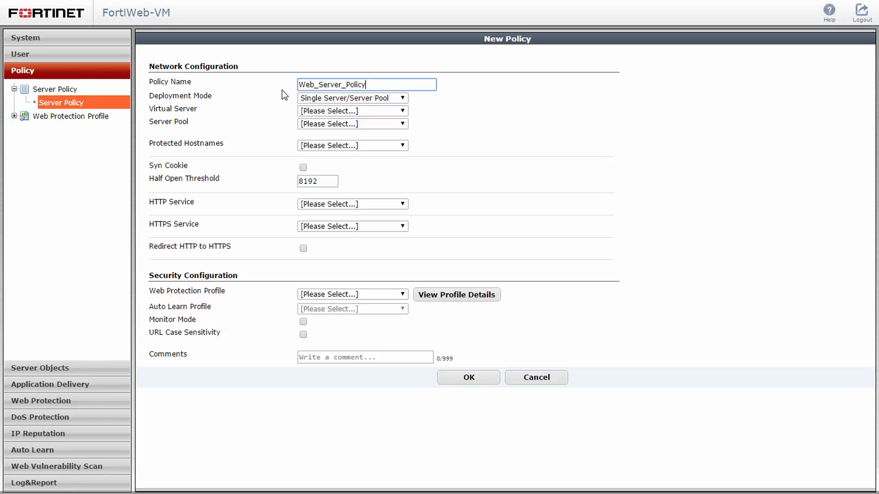
{"action": "left_click", "coordinate": [320, 112]}
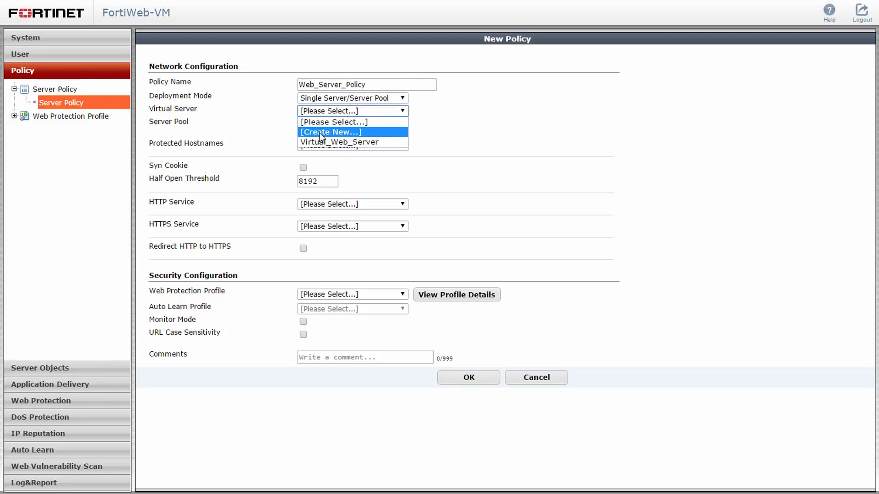
{"action": "left_click", "coordinate": [323, 142]}
Give the policy Web_Server_Pool, HTTP service and Inline Medium Level Security, then save it.
{"action": "left_click", "coordinate": [324, 124]}
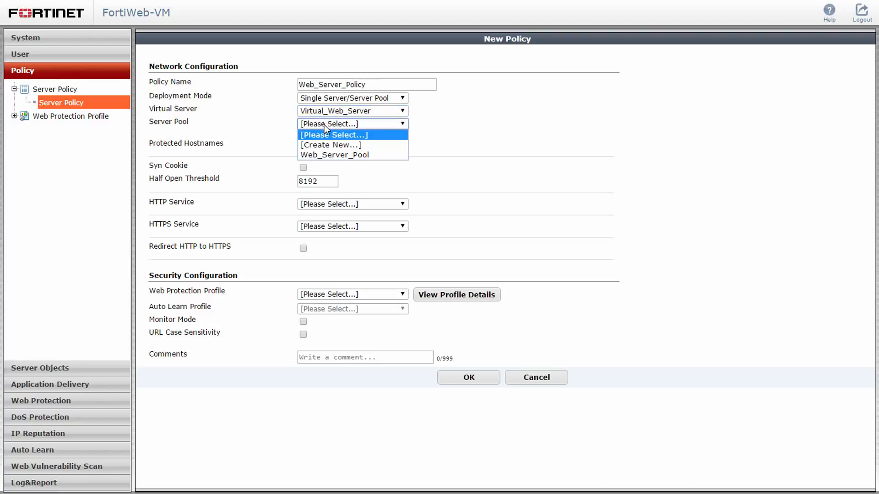
{"action": "left_click", "coordinate": [325, 155]}
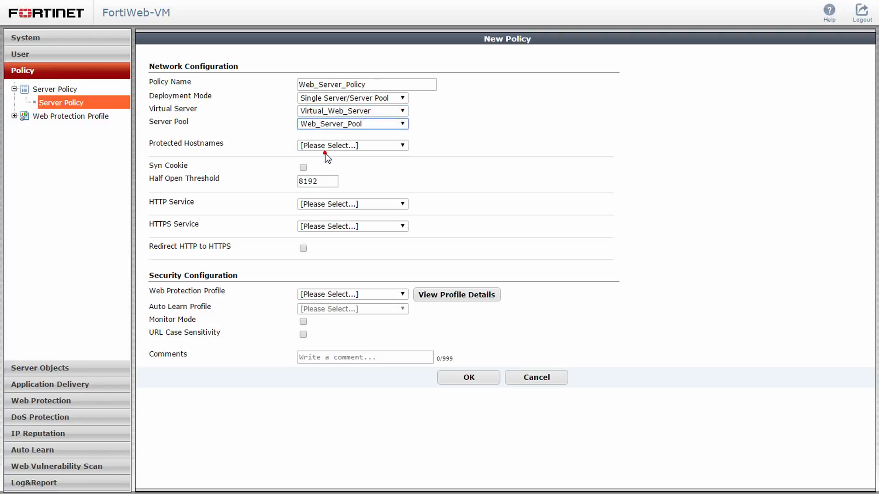
{"action": "left_click", "coordinate": [325, 202]}
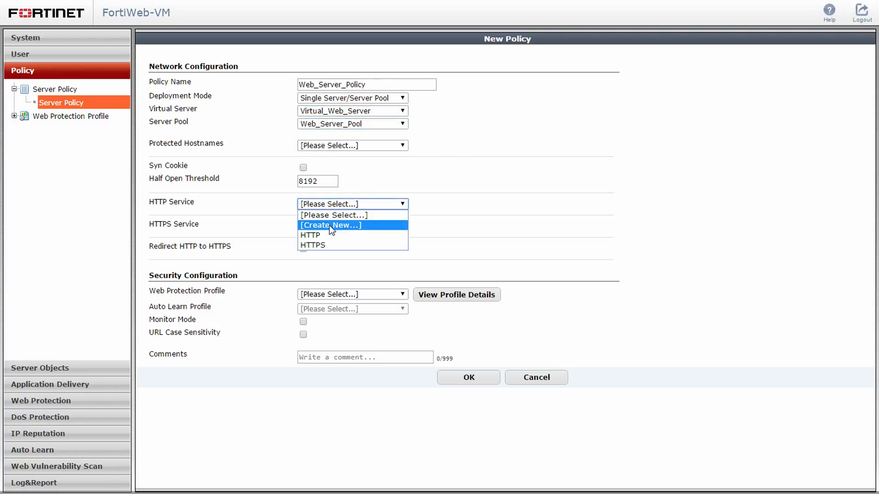
{"action": "left_click", "coordinate": [336, 236]}
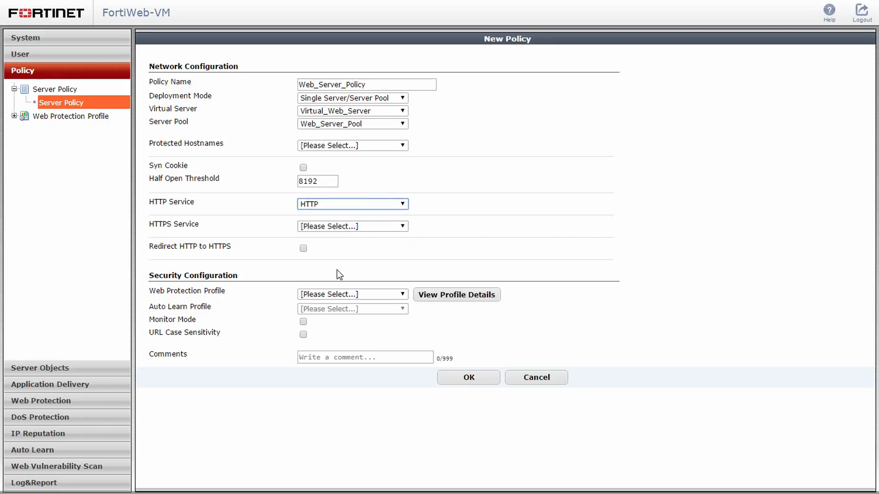
{"action": "left_click", "coordinate": [349, 295]}
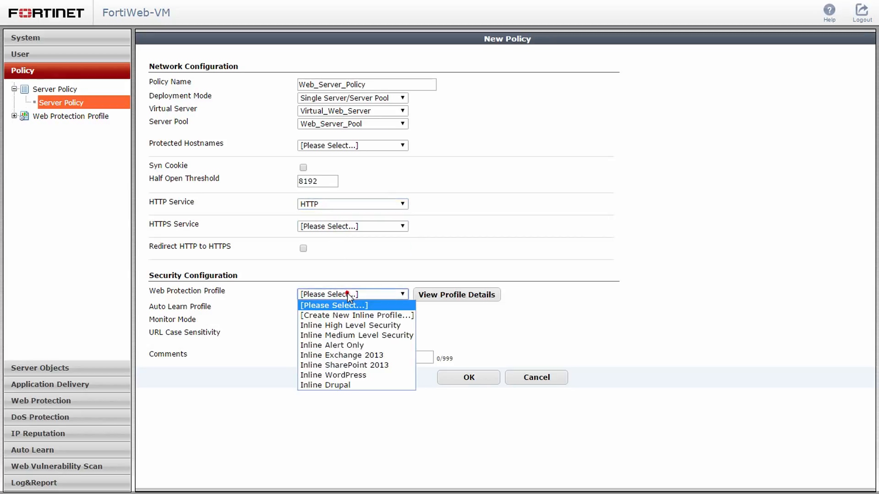
{"action": "left_click", "coordinate": [359, 333]}
{"action": "left_click", "coordinate": [452, 377]}
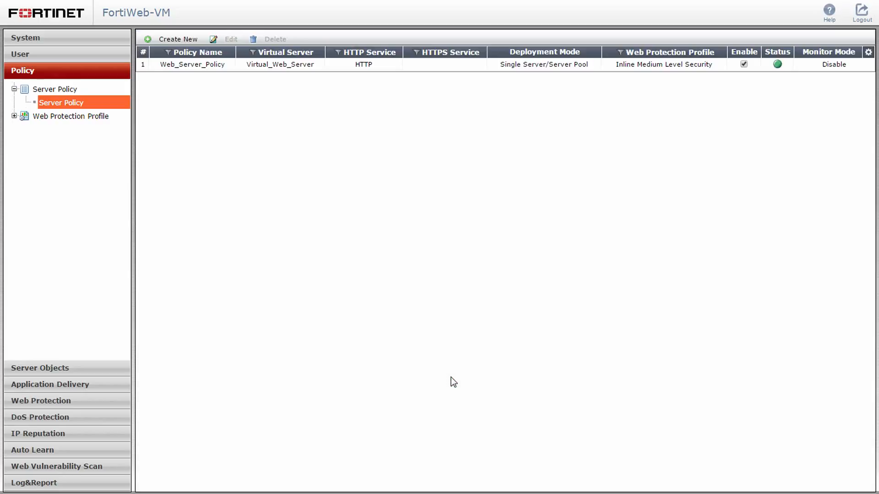